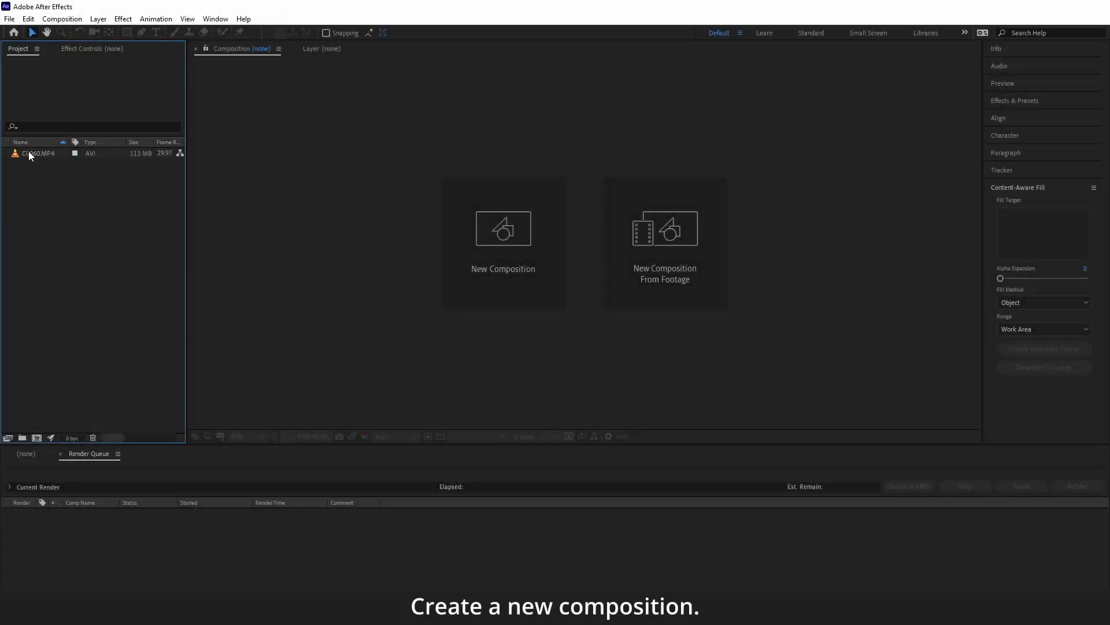
Build a new C0060 composition from the C0060.MP4 clip in the Project panel
left_click(28, 151)
left_click_drag(33, 152, 34, 254)
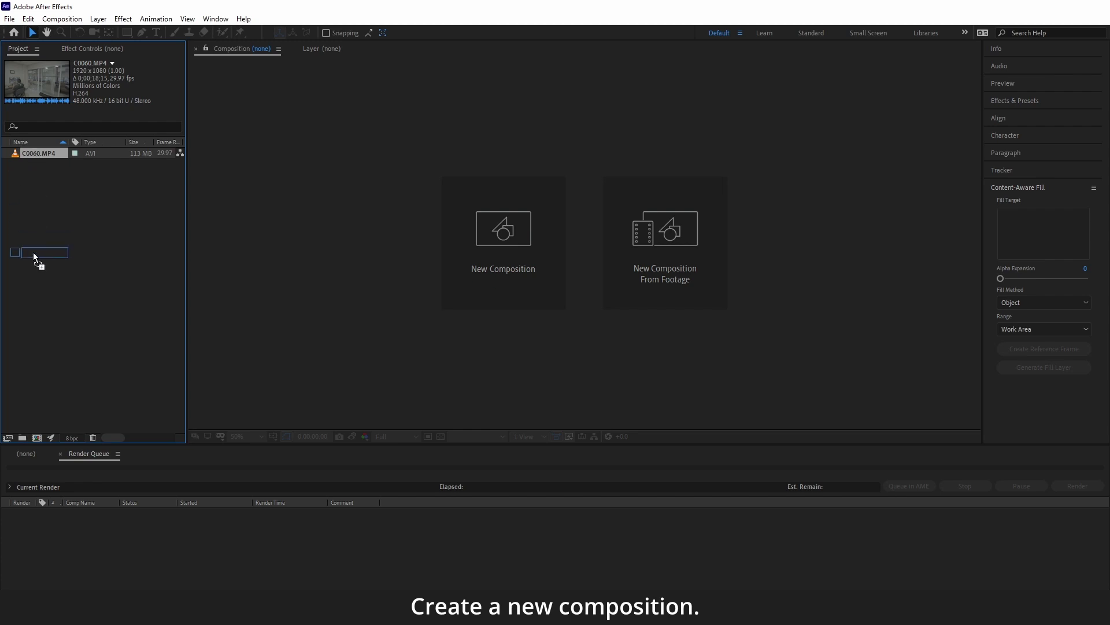
left_click_drag(40, 437, 39, 437)
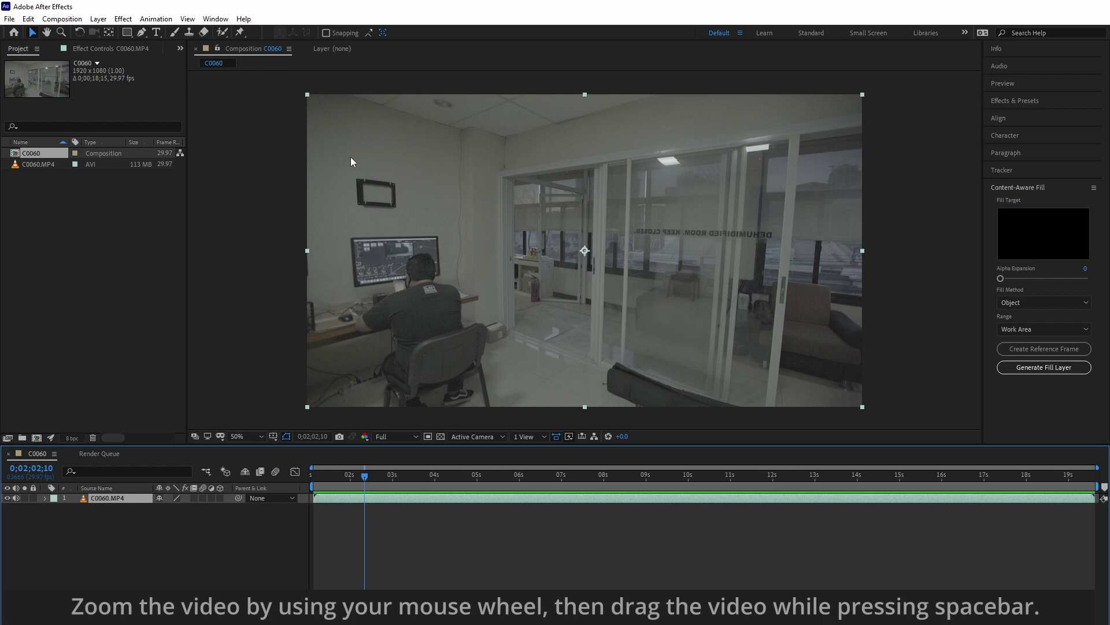
scroll(373, 184, "up", 6)
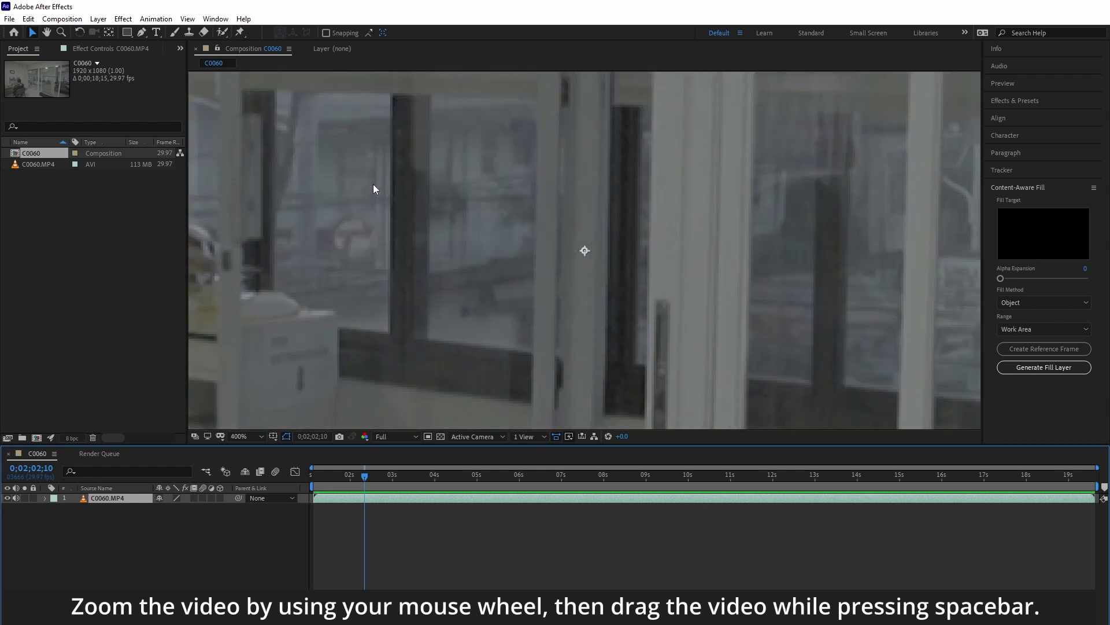
Pan to the wall frame and draw a closed Pen mask around it
mouse_move(373, 184)
left_mouse_down()
mouse_move(509, 231)
mouse_move(474, 208)
mouse_move(908, 289)
mouse_move(816, 390)
mouse_move(508, 196)
mouse_move(668, 281)
mouse_move(658, 266)
left_mouse_up()
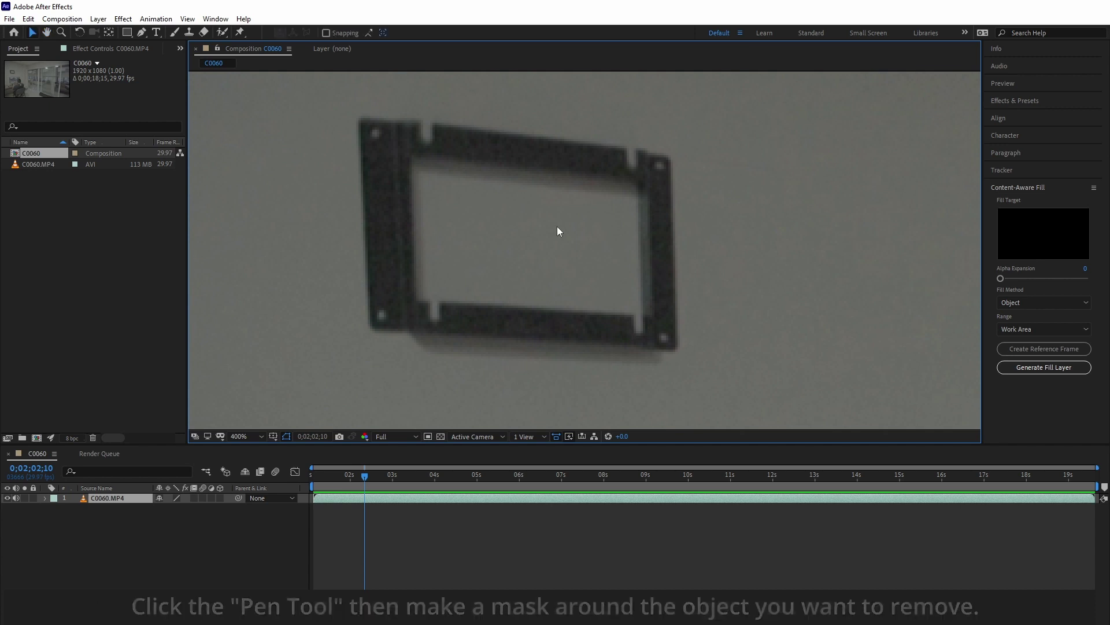
scroll(558, 231, "down", 2)
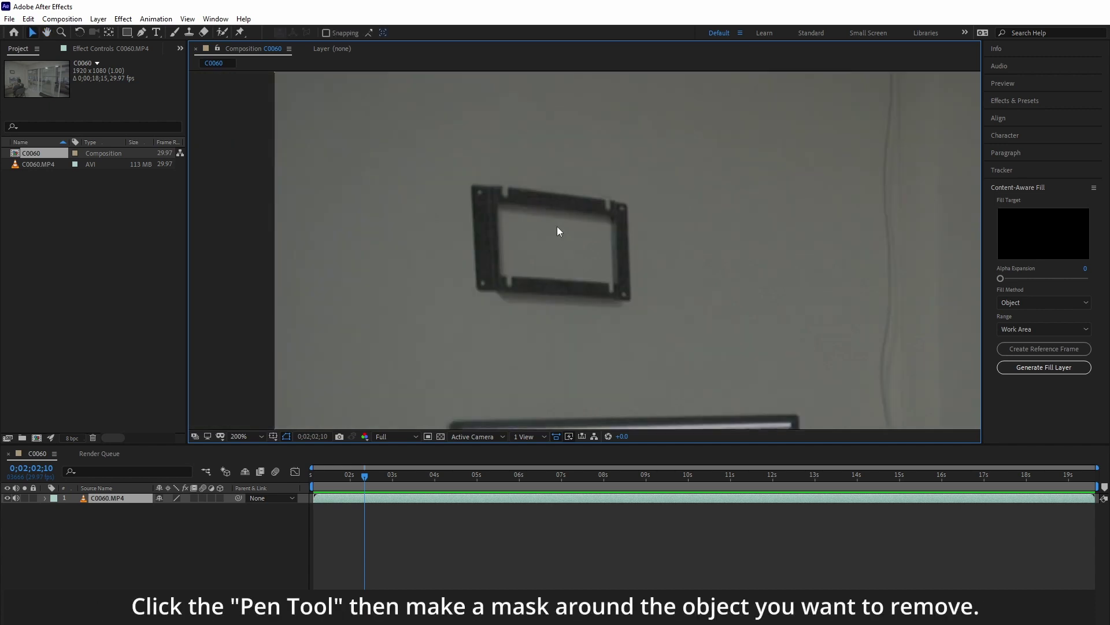
left_click(143, 35)
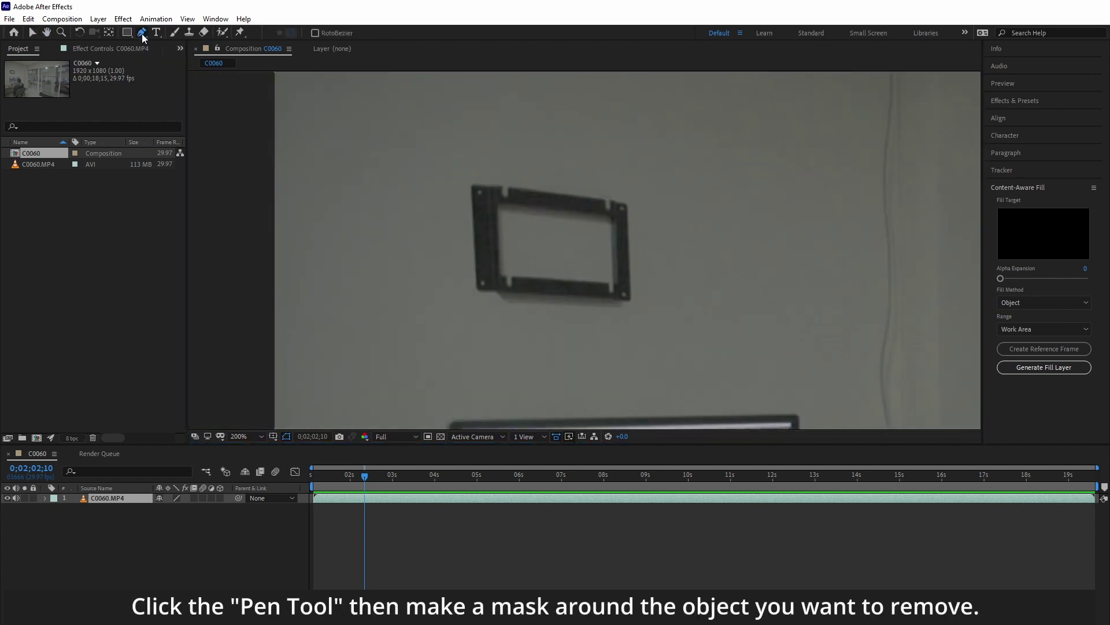
left_click(441, 170)
left_click(442, 315)
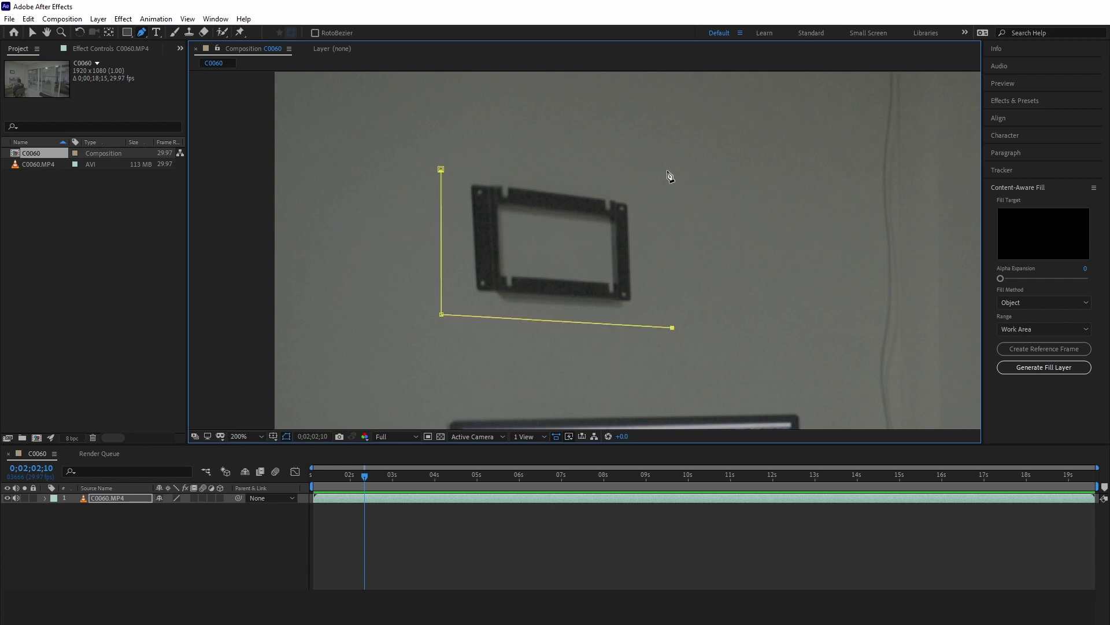
left_click(441, 170)
Adjust the top-right, top-left and bottom-right mask corners to hug the frame
left_click_drag(665, 168, 666, 187)
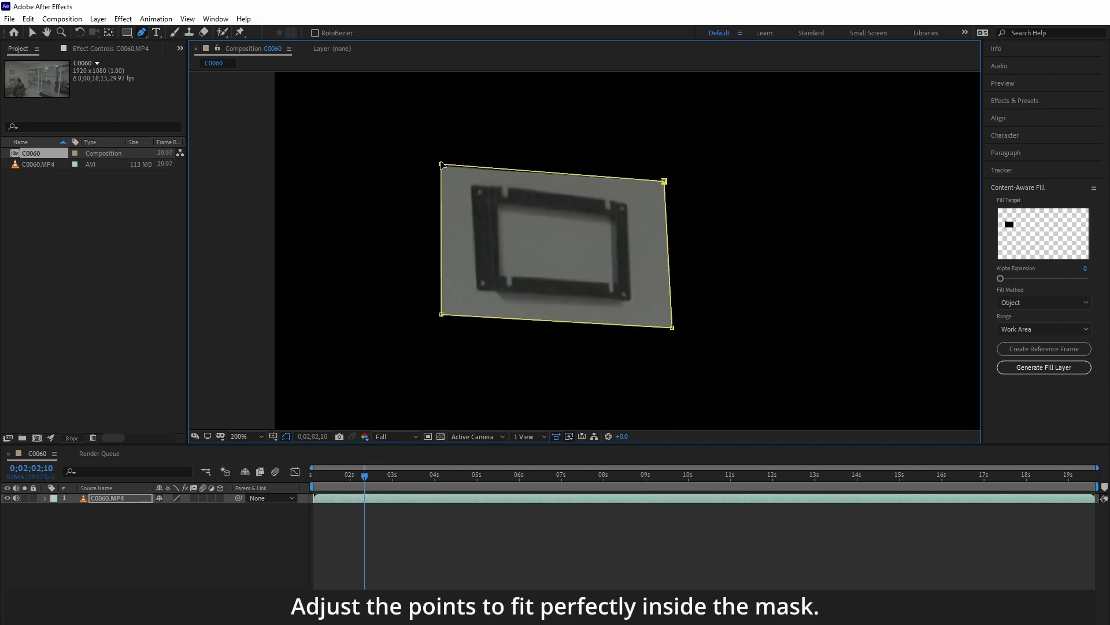
left_click_drag(441, 164, 442, 157)
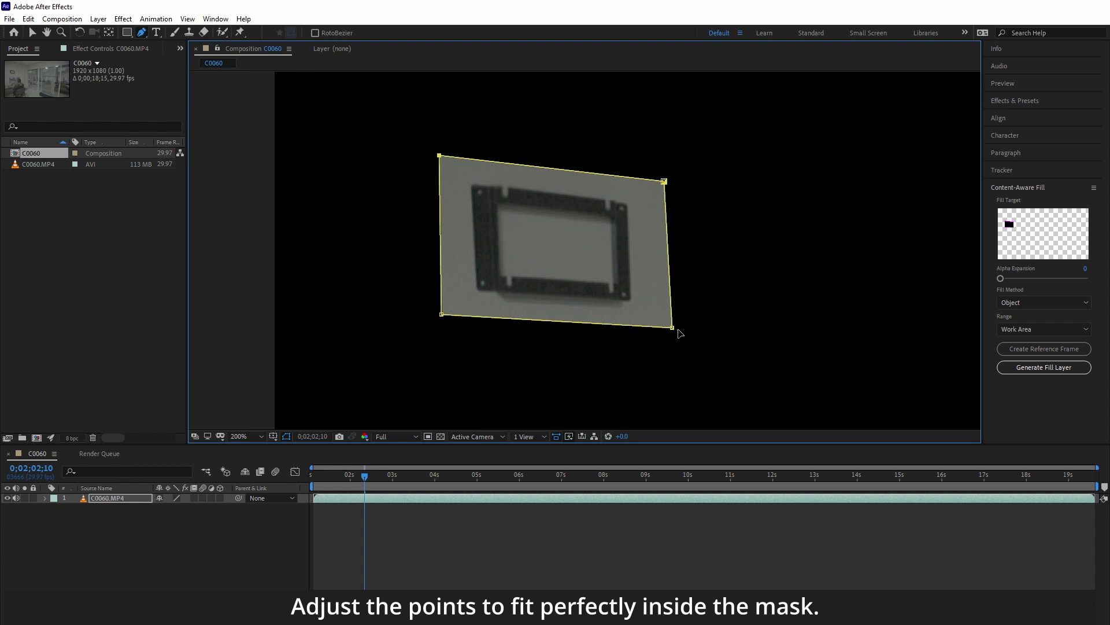
left_click_drag(673, 328, 672, 328)
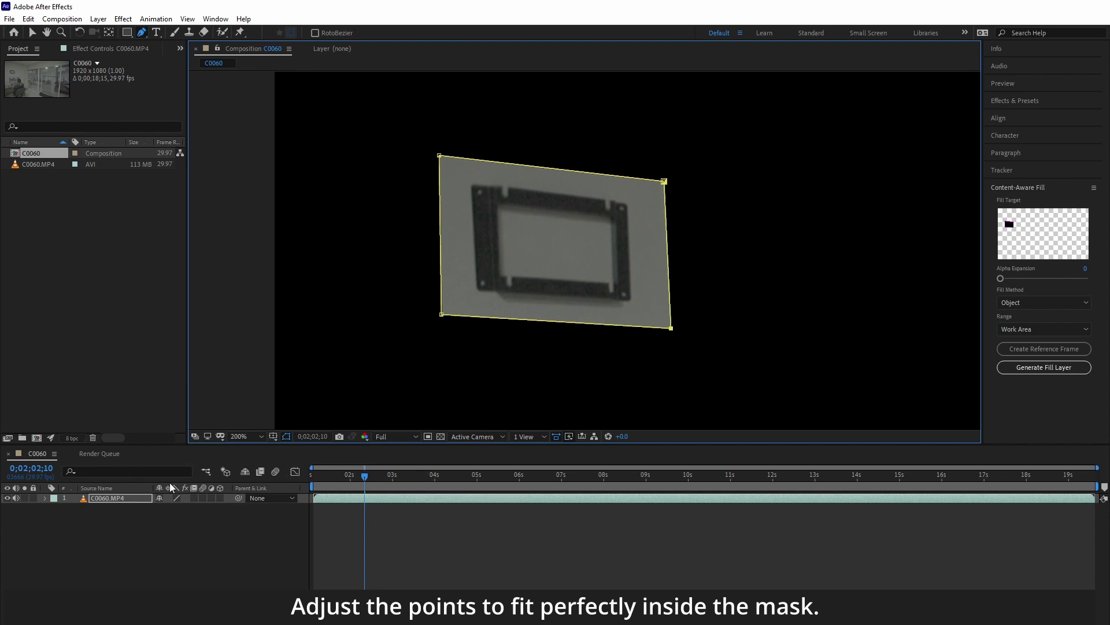
Set Mask 1 mode on the C0060.MP4 layer to None
left_click(105, 499)
key("m")
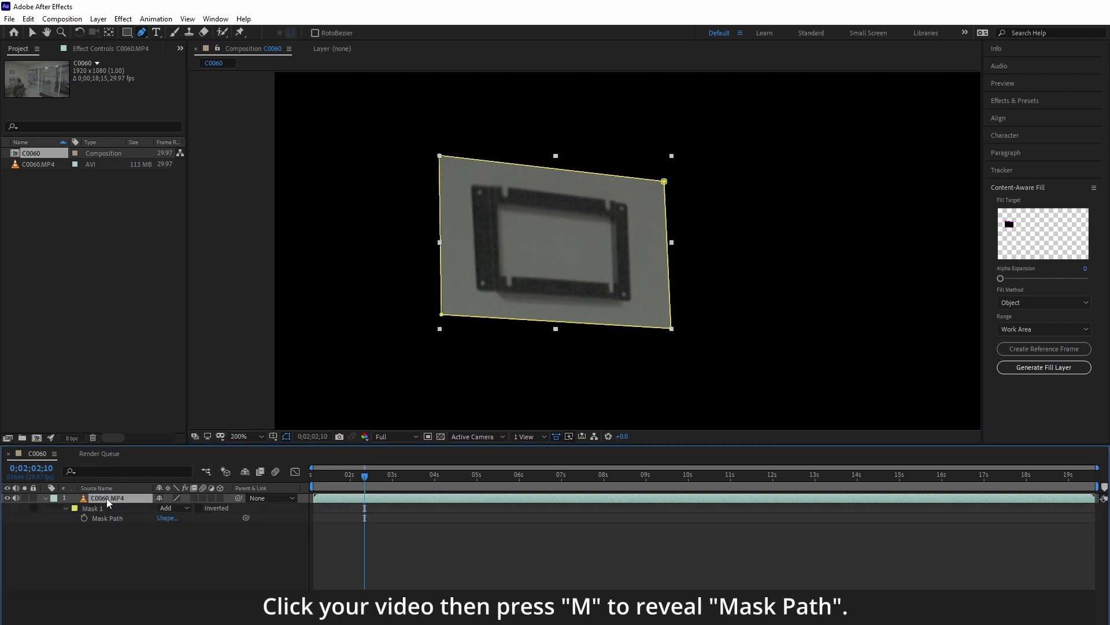
left_click(169, 510)
left_click(173, 521)
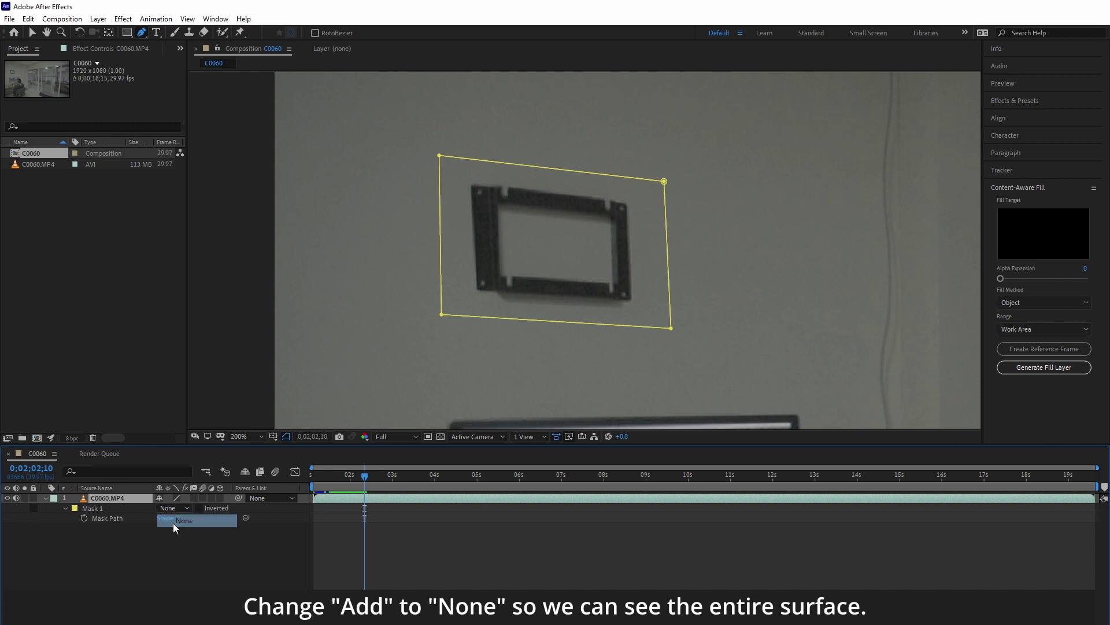
At 100% zoom, add a Mask Path keyframe at the clip's first frame
key("slash")
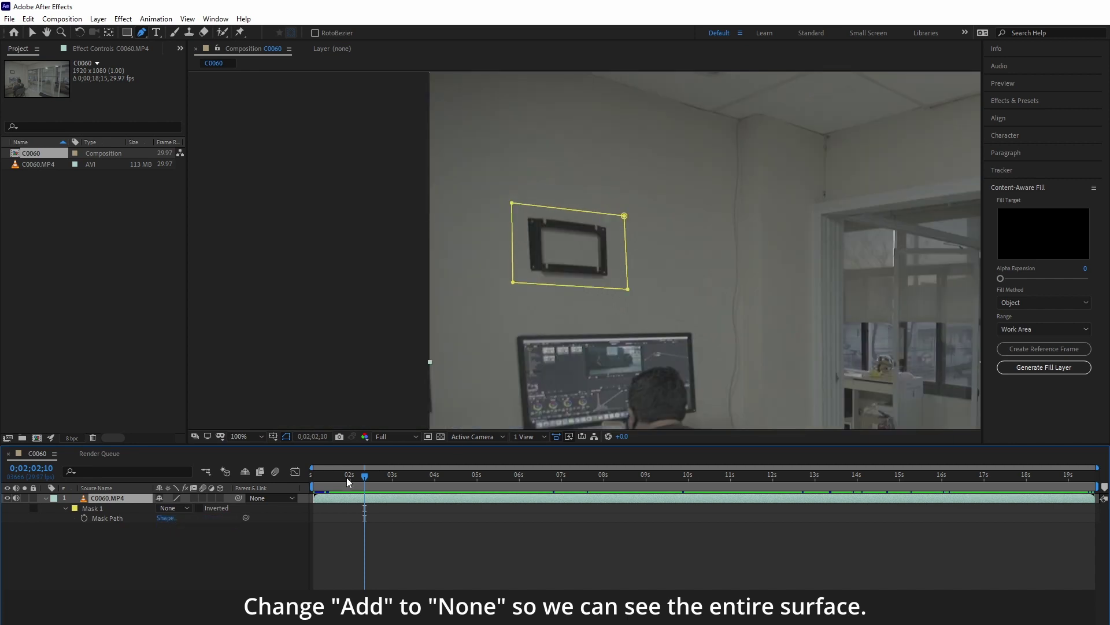
left_click_drag(366, 476, 301, 487)
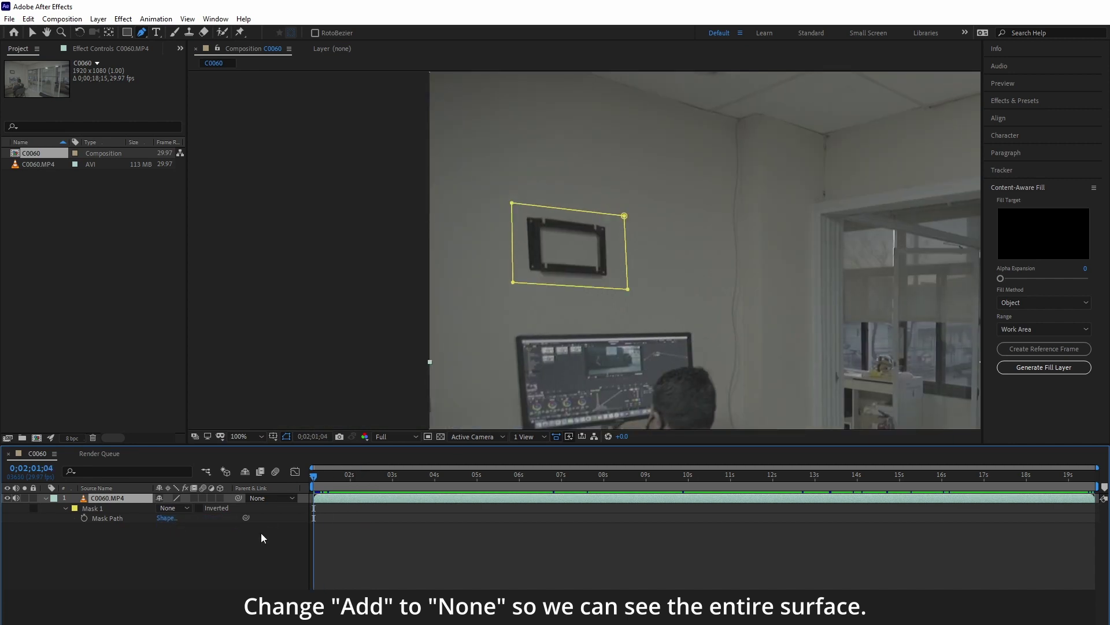
left_click(85, 518)
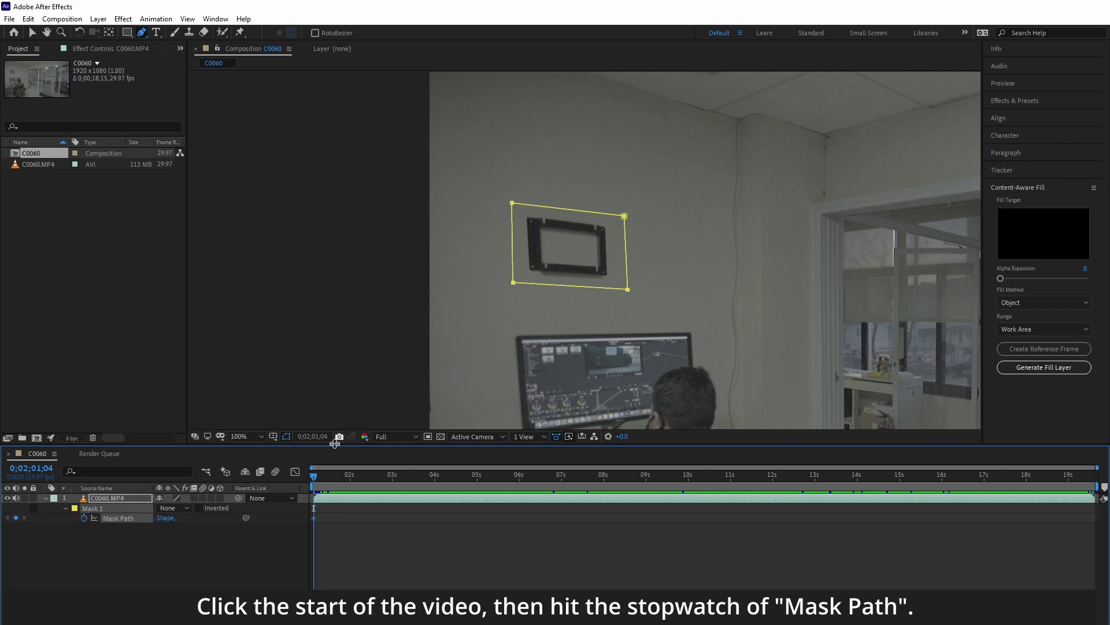
left_click_drag(313, 479, 395, 476)
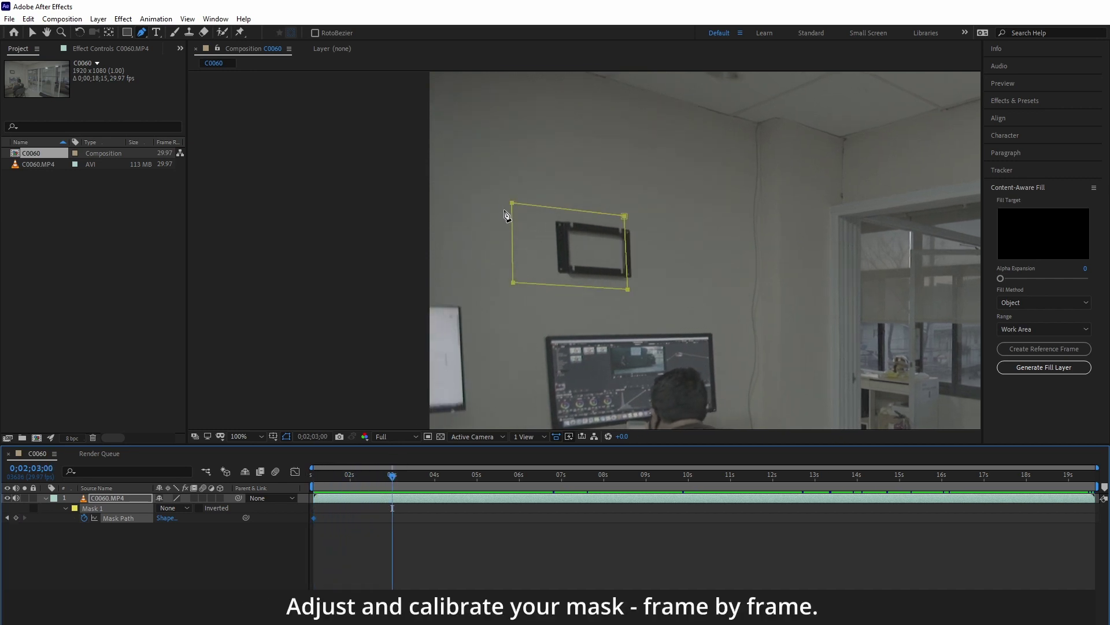
Shift the mask onto the frame and keyframe it through the early timeline
mouse_move(513, 206)
left_mouse_down()
mouse_move(665, 226)
mouse_move(661, 211)
mouse_move(521, 204)
left_mouse_up()
left_click(430, 475)
left_click(475, 475)
left_click(543, 474)
left_click(625, 474)
left_click(711, 474)
left_click(830, 475)
key("v")
Realign and reshape the mask over the frame from about 17 seconds to the clip's end
left_click(857, 474)
left_click(898, 474)
left_click(957, 474)
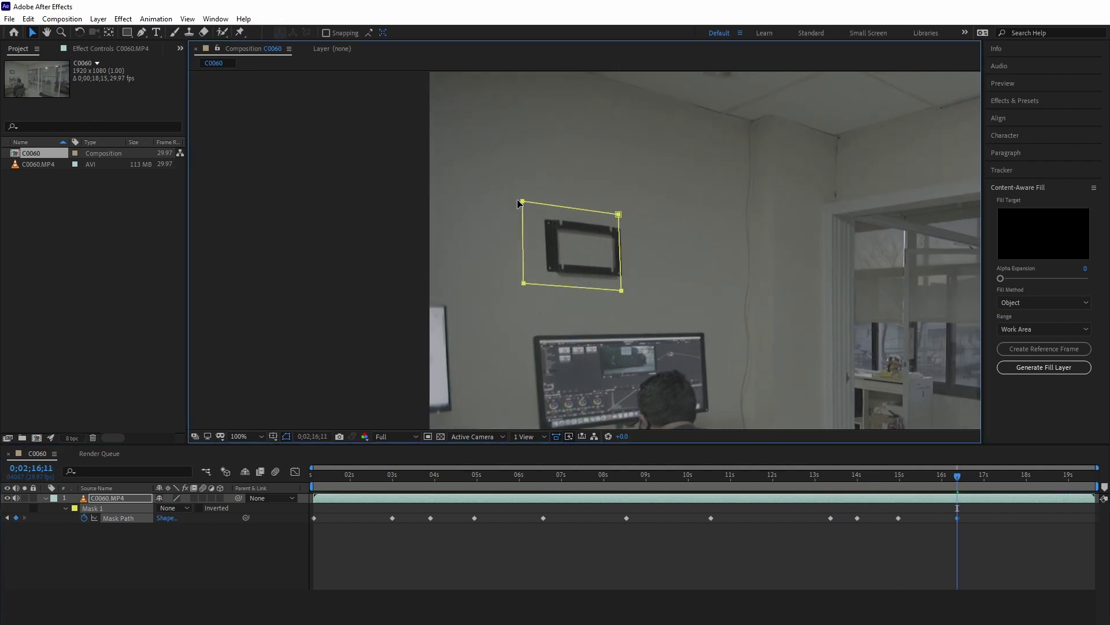
left_click(754, 474)
left_click(810, 474)
left_click(969, 474)
left_click_drag(744, 258, 562, 244)
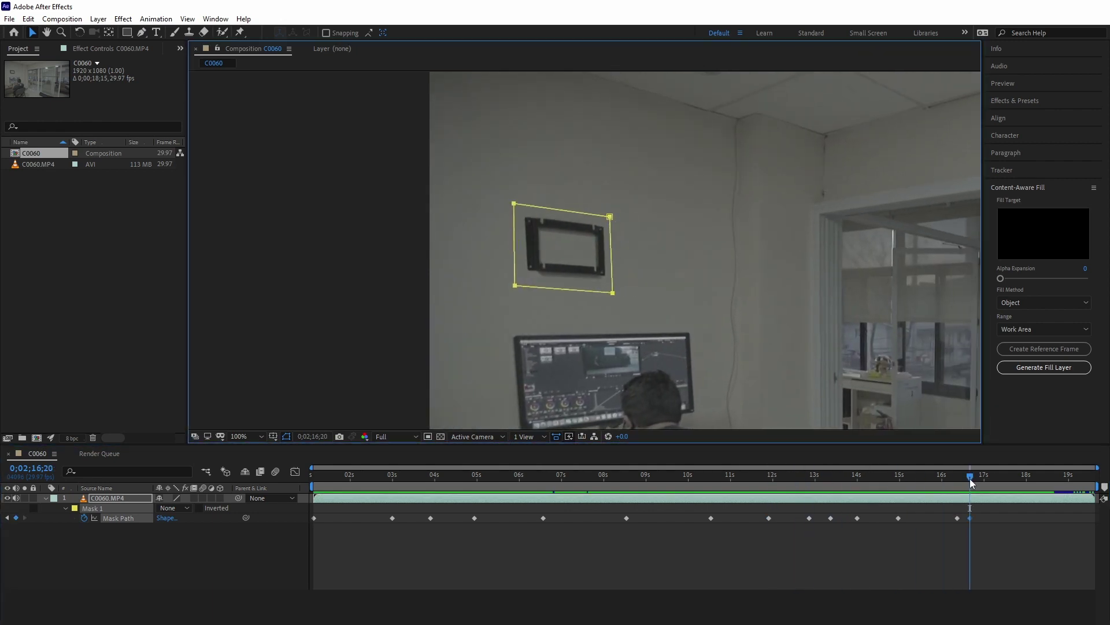
left_click(992, 475)
mouse_move(608, 203)
left_mouse_down()
mouse_move(551, 211)
mouse_move(560, 237)
left_mouse_up()
left_click(1031, 474)
left_click(1088, 475)
Correct the mask between 8 and 14 seconds, then review it to the end
left_click(348, 474)
left_click(409, 475)
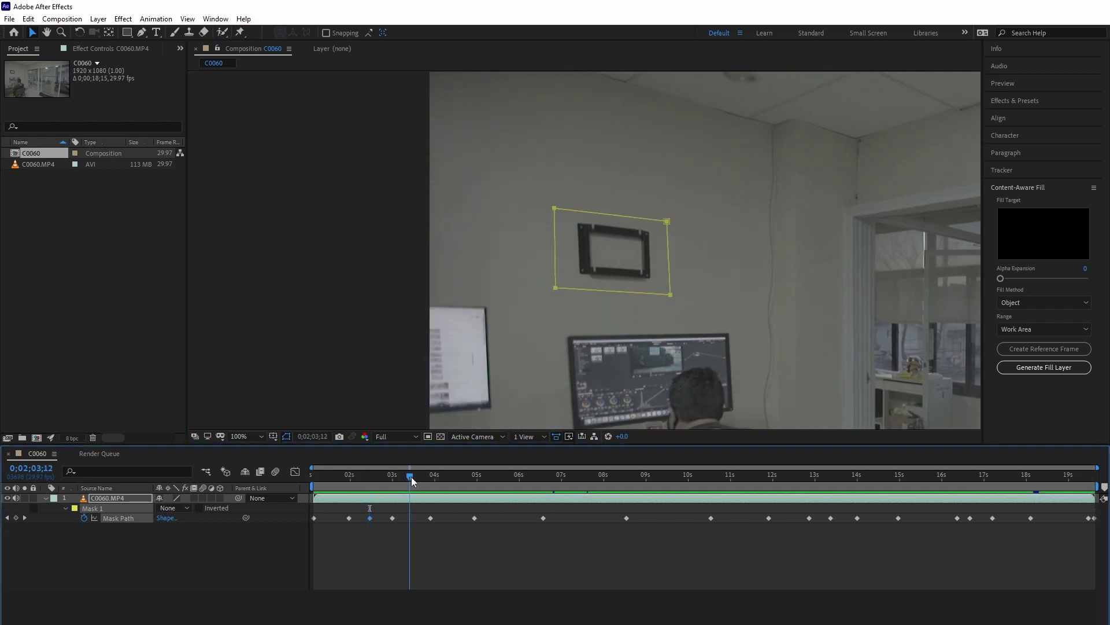
left_click(632, 475)
left_click_drag(805, 248, 813, 230)
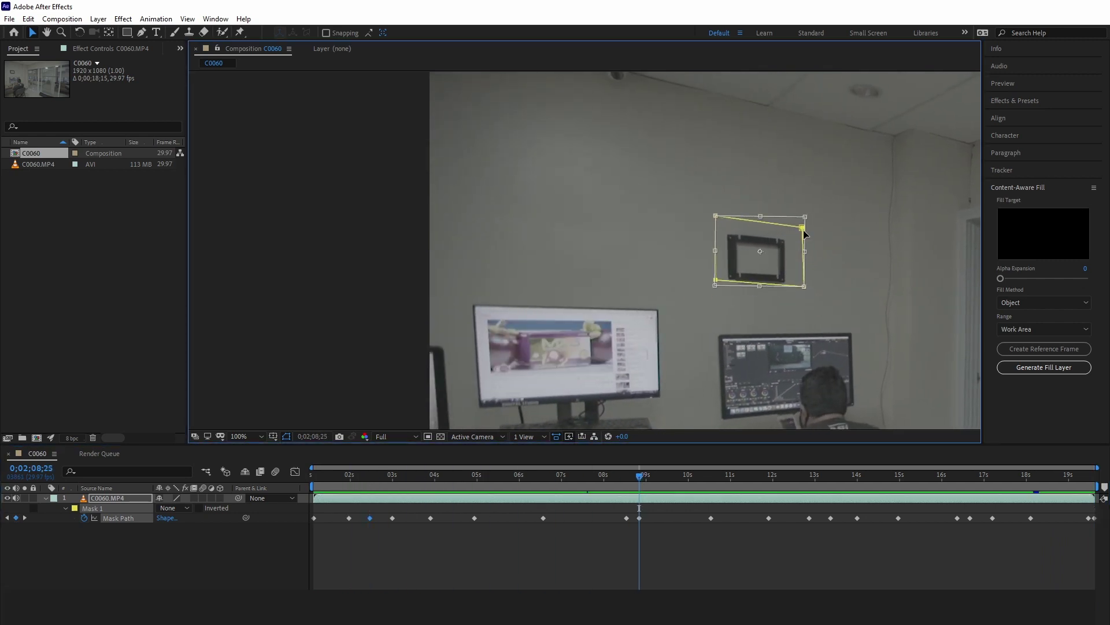
left_click(712, 474)
left_click_drag(702, 296, 716, 295)
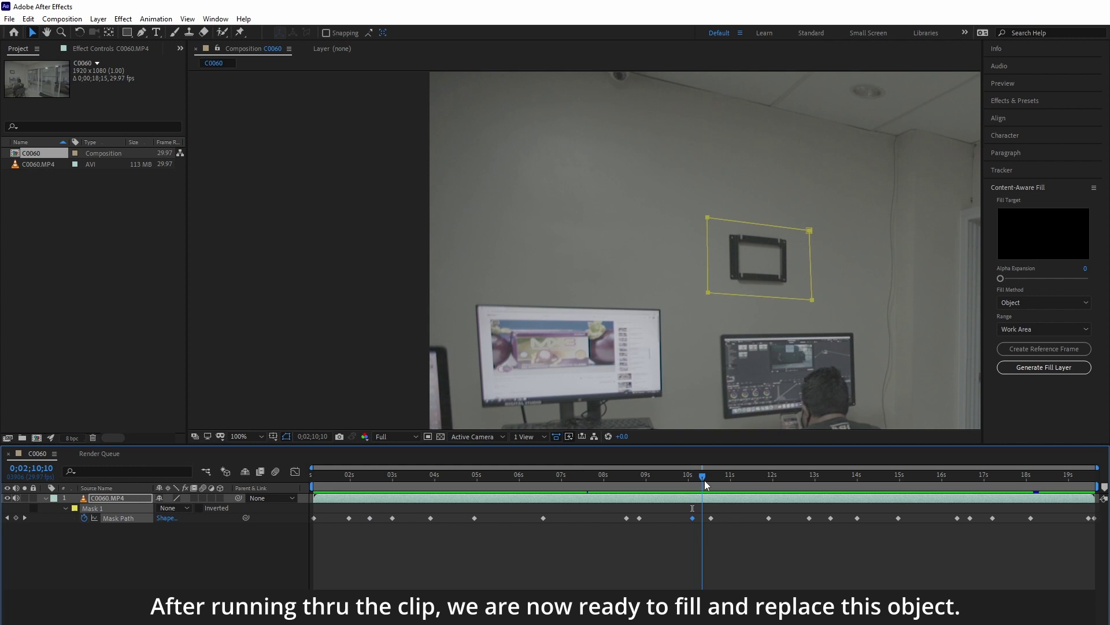
left_click(853, 474)
mouse_move(862, 484)
left_mouse_down()
mouse_move(1087, 471)
mouse_move(315, 407)
left_mouse_up()
Show the Content-Aware Fill panel with Alpha Expansion 5, Object fill and Work Area range
left_click(216, 18)
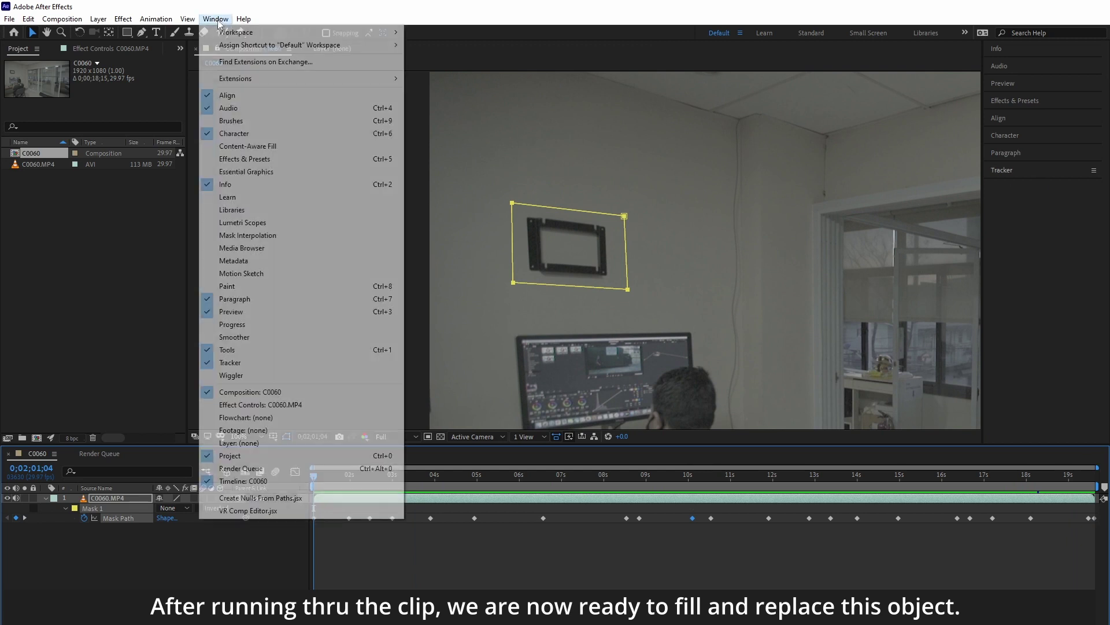
left_click(232, 151)
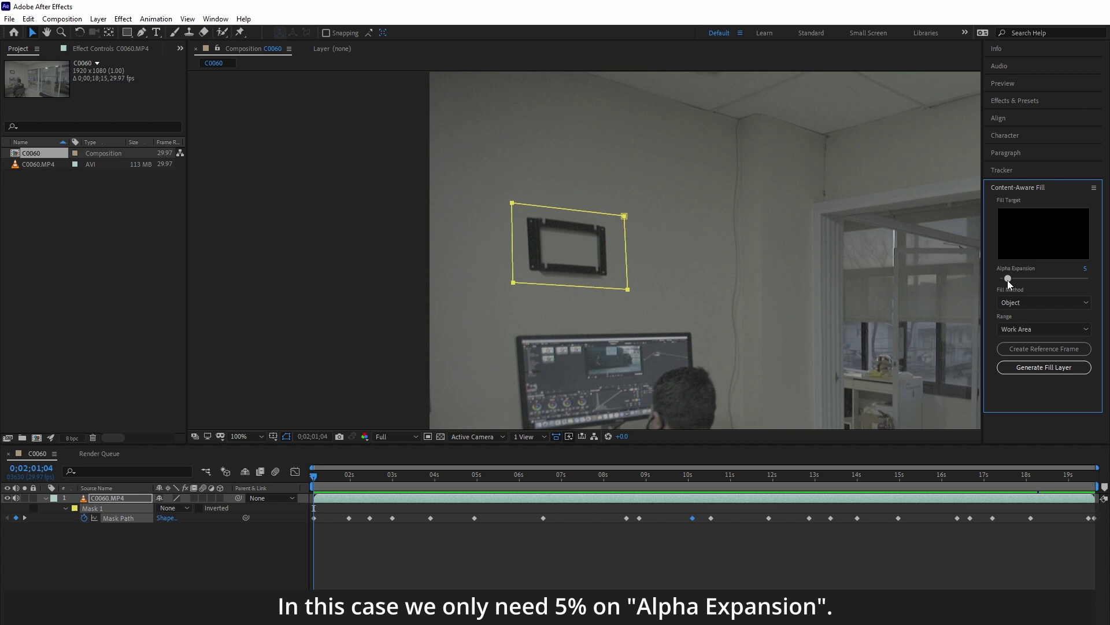
left_click(1030, 330)
left_click(1024, 355)
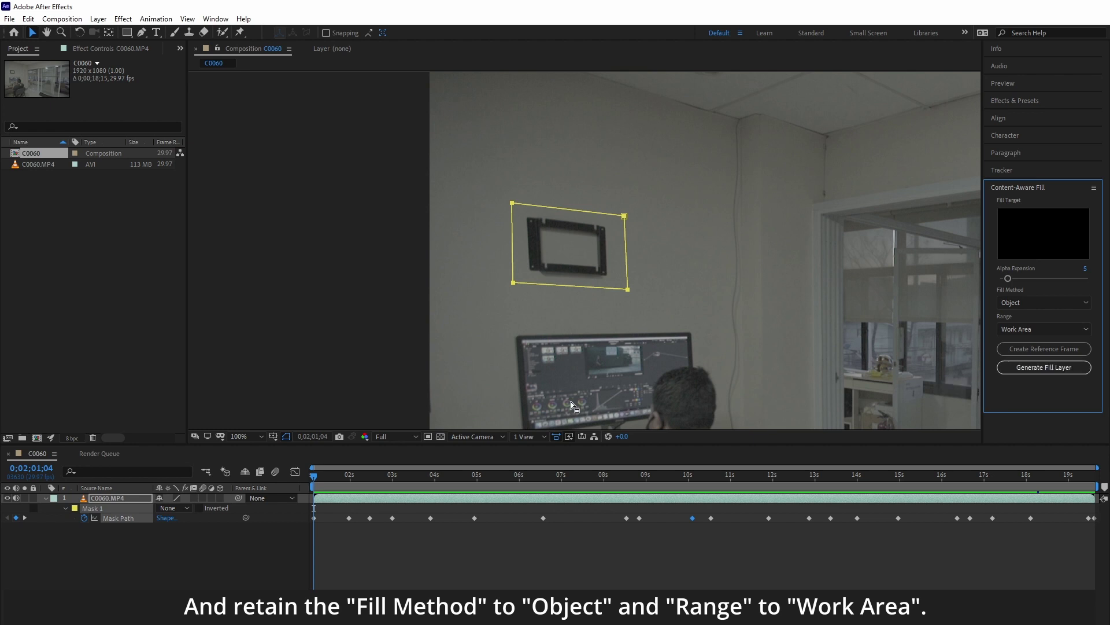
Set Mask 1 mode to Subtract so the wall frame becomes a hole
left_click(174, 509)
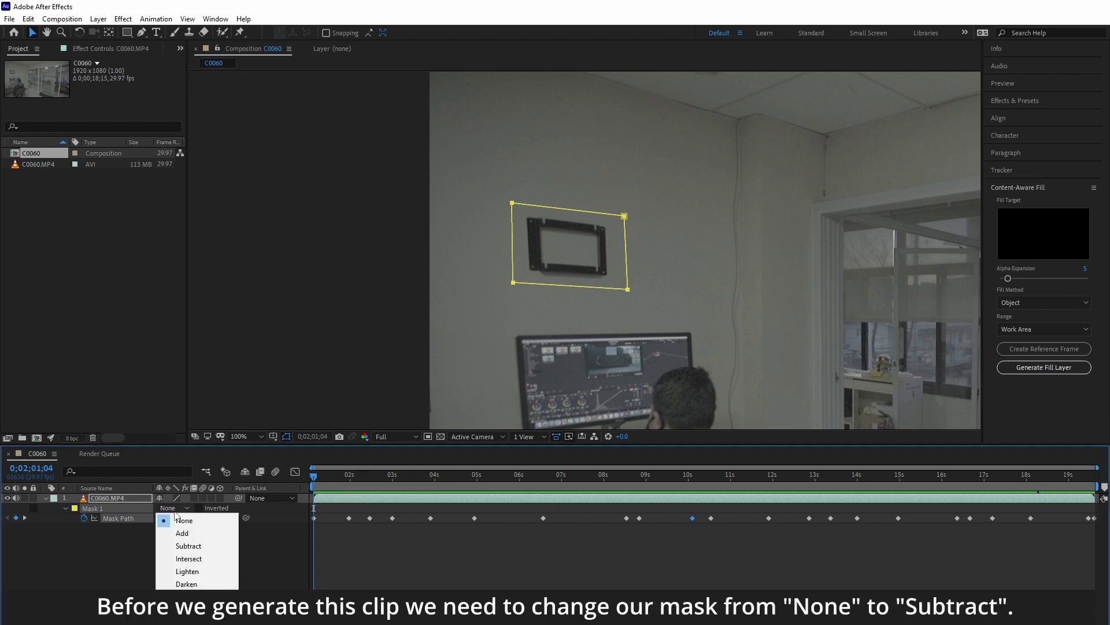
left_click(188, 546)
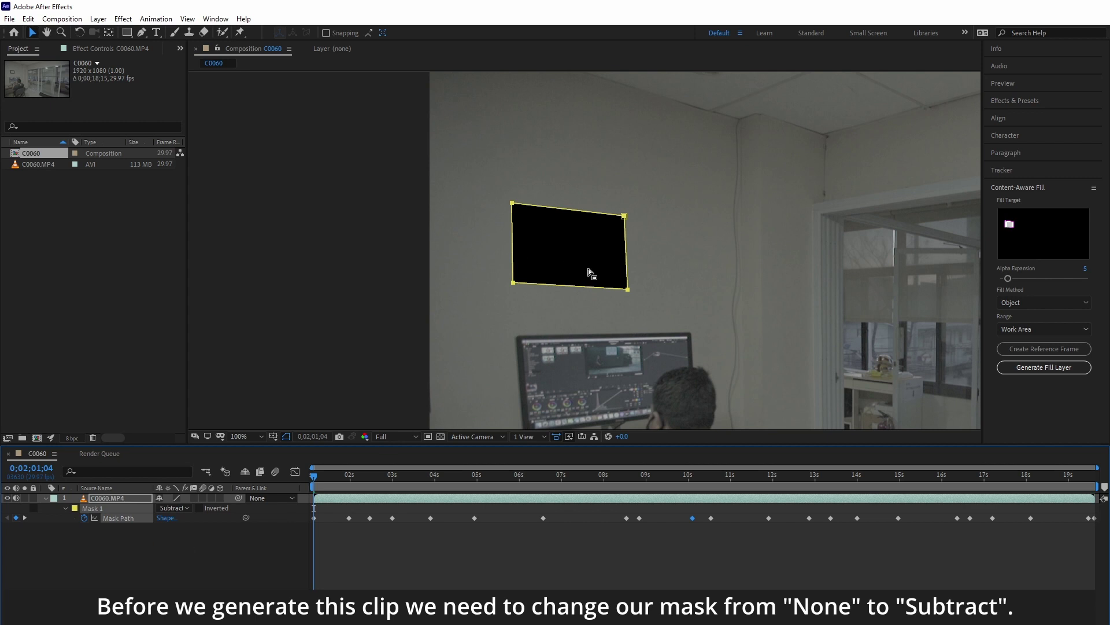
left_click(996, 371)
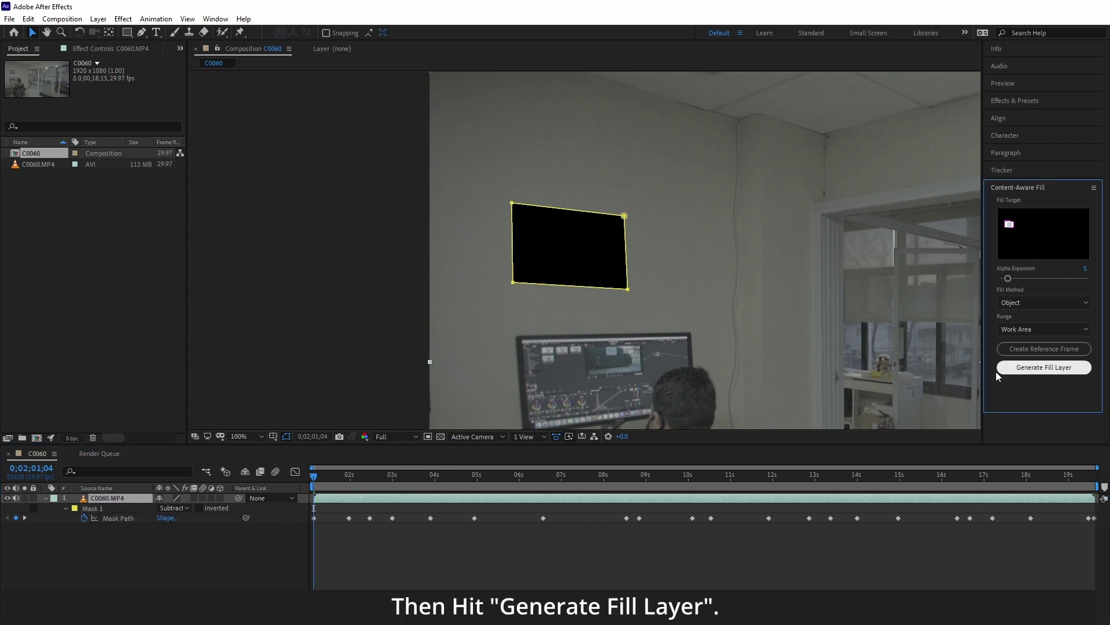
Start generating the fill layer from the Content-Aware Fill panel
left_click(1035, 370)
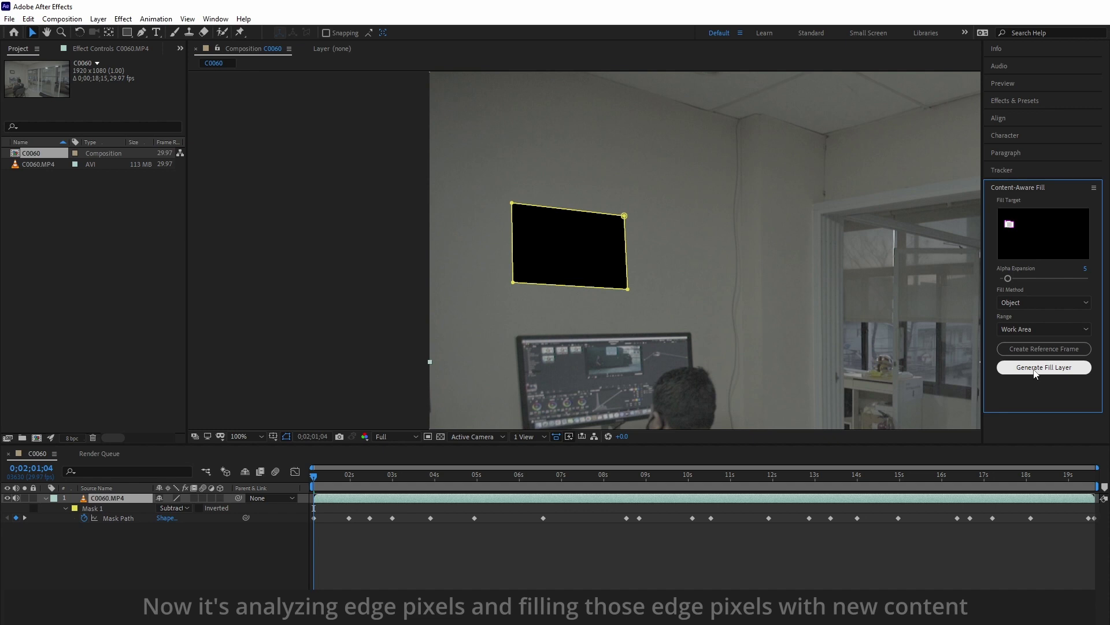